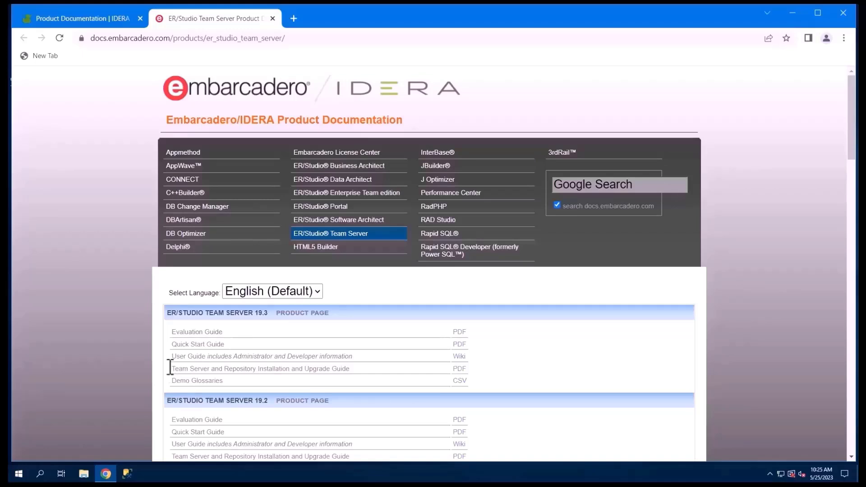
Step: Open the ER/Studio Team Server 19.3 installation and upgrade guide PDF and review its system requirements, database requirements and installation steps
left_click(459, 373)
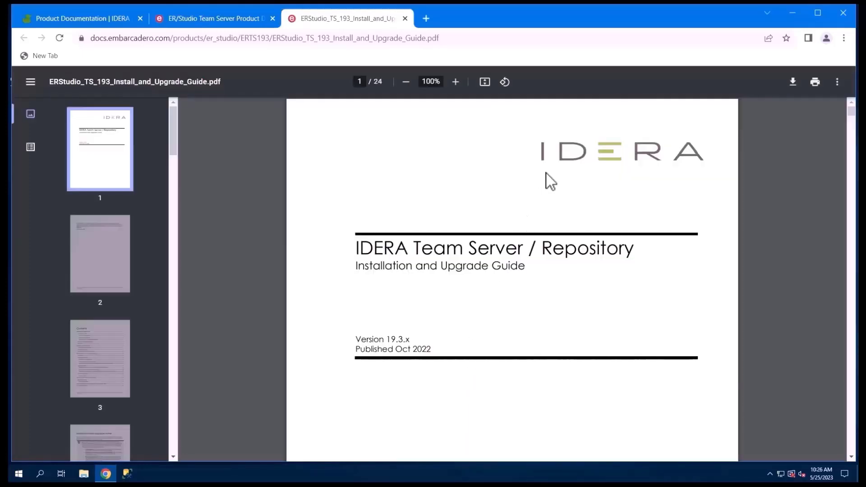
scroll(586, 319, "down", 10)
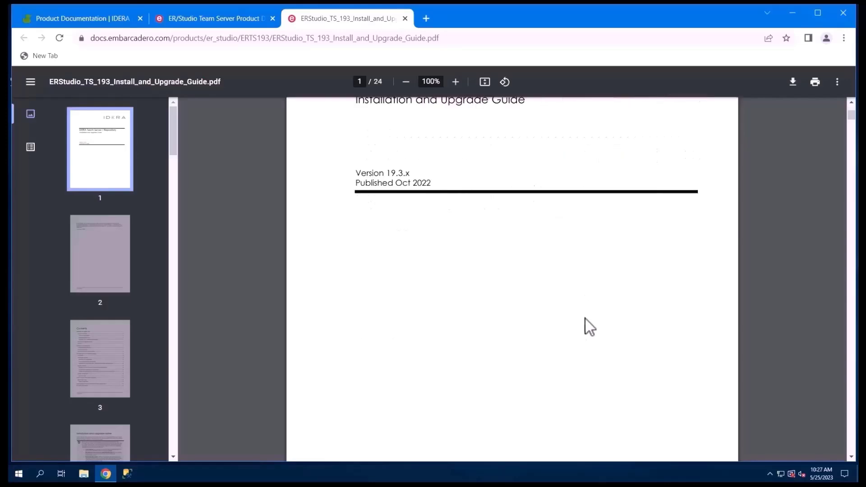
scroll(587, 326, "down", 20)
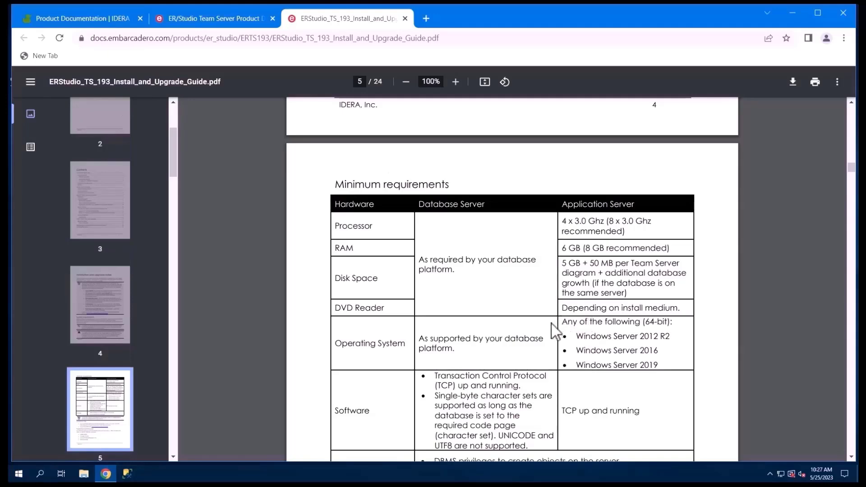
scroll(551, 332, "down", 20)
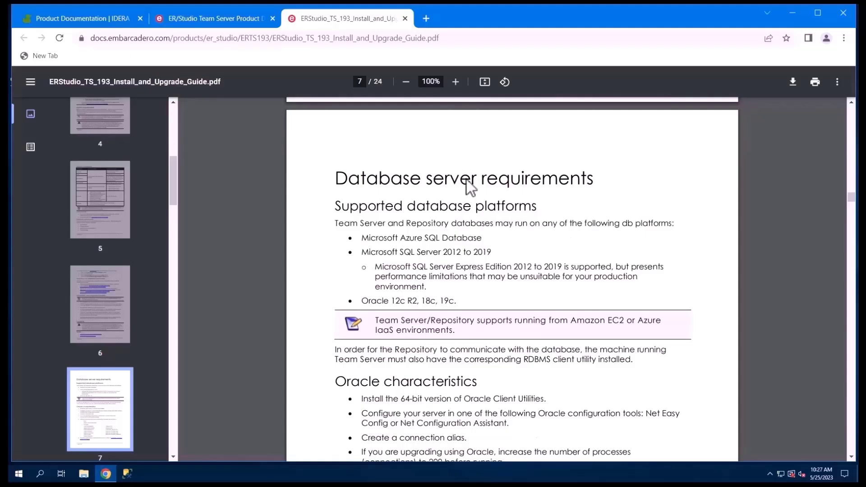
scroll(470, 186, "down", 2)
scroll(470, 185, "down", 8)
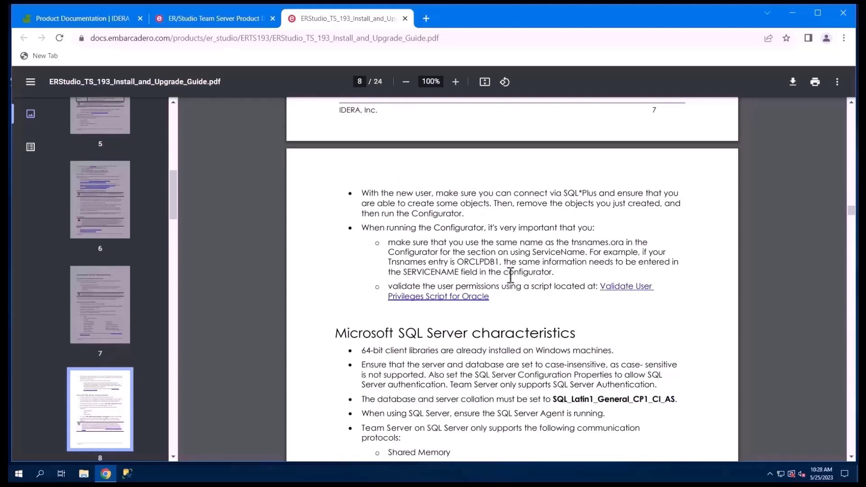
scroll(512, 281, "down", 2)
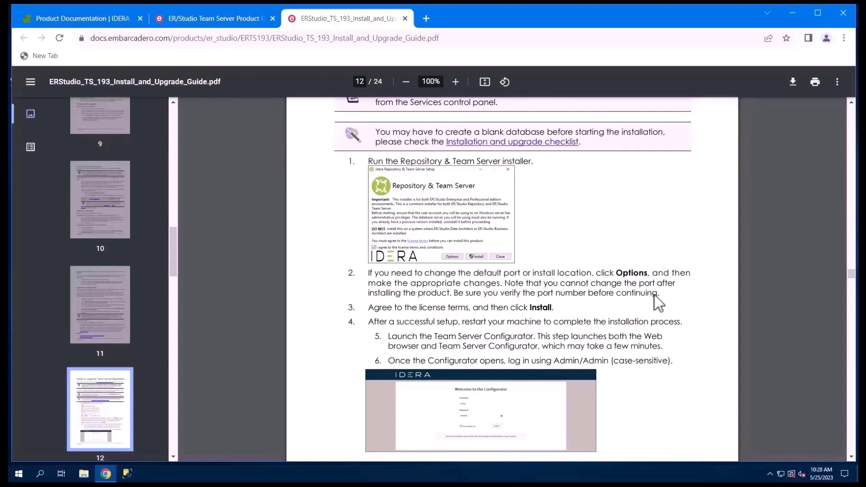
scroll(675, 291, "down", 1)
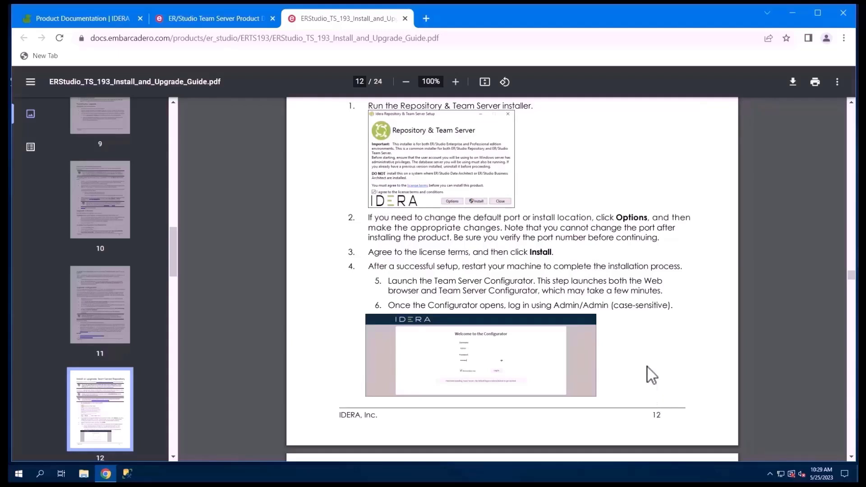
Step: Open the Team Server Configurator from the desktop and proceed past Installation Options, keeping Enterprise Team Edition and the existing-database upgrade option
left_click(793, 14)
left_click(24, 65)
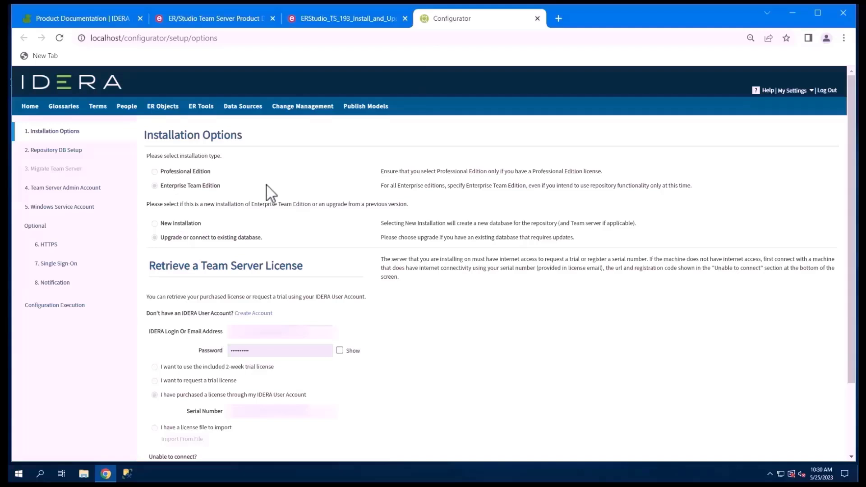
scroll(430, 347, "down", 2)
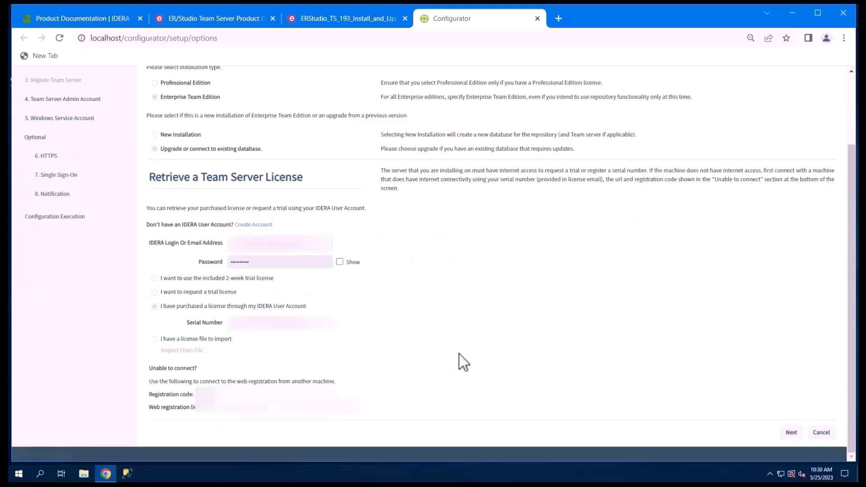
left_click(791, 434)
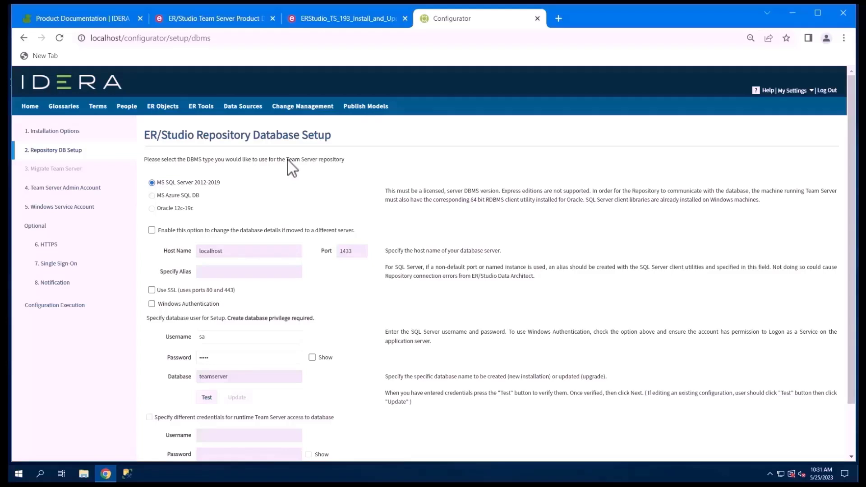
Step: Test and update the MS SQL Server connection to the teamserver repository database, and proceed to the administrator account setup
scroll(288, 160, "down", 1)
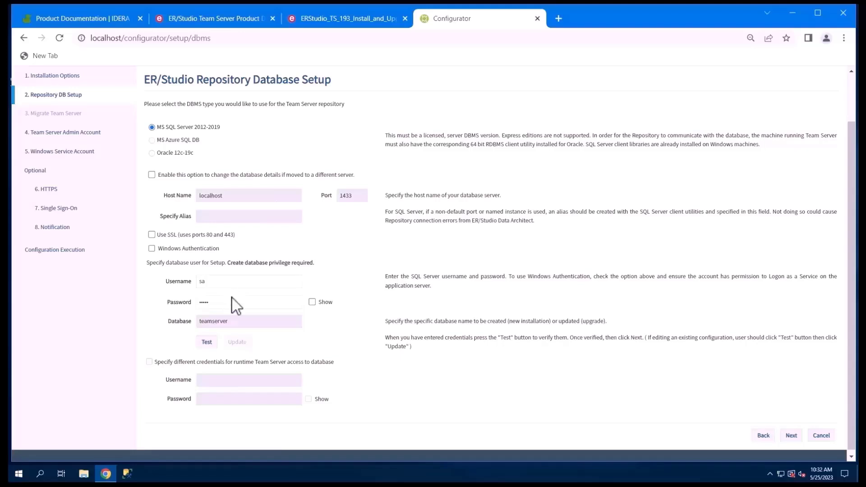
left_click(206, 342)
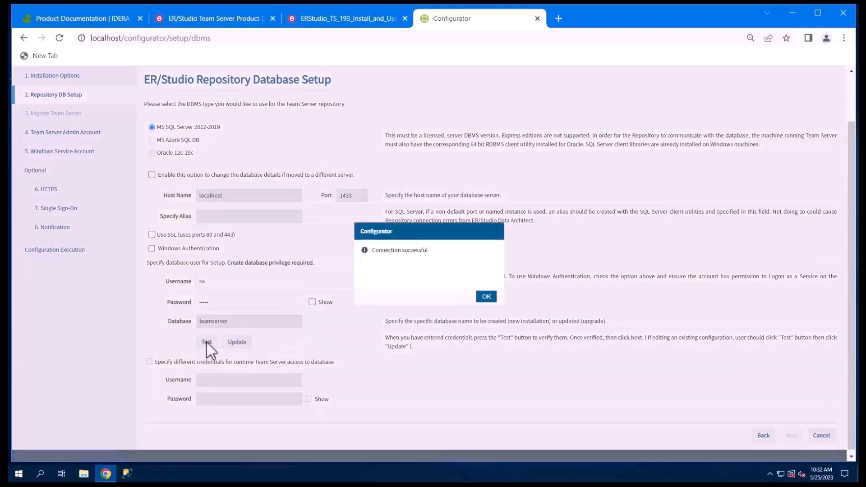
left_click(486, 298)
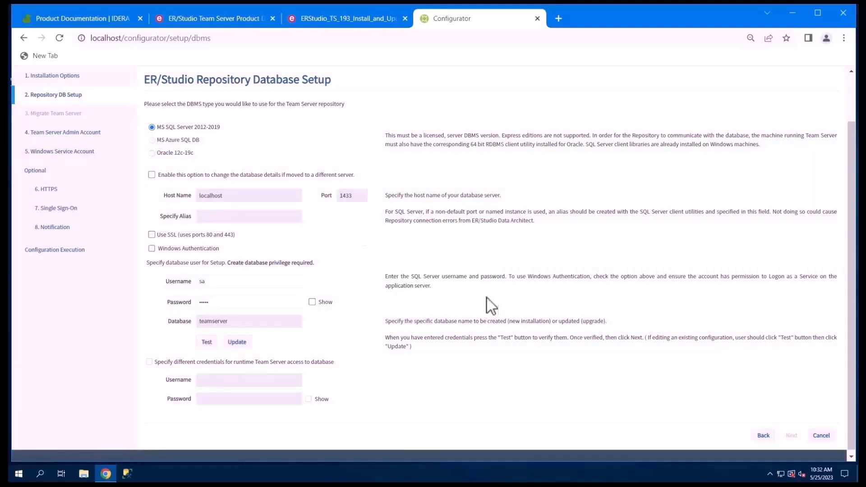
left_click(237, 343)
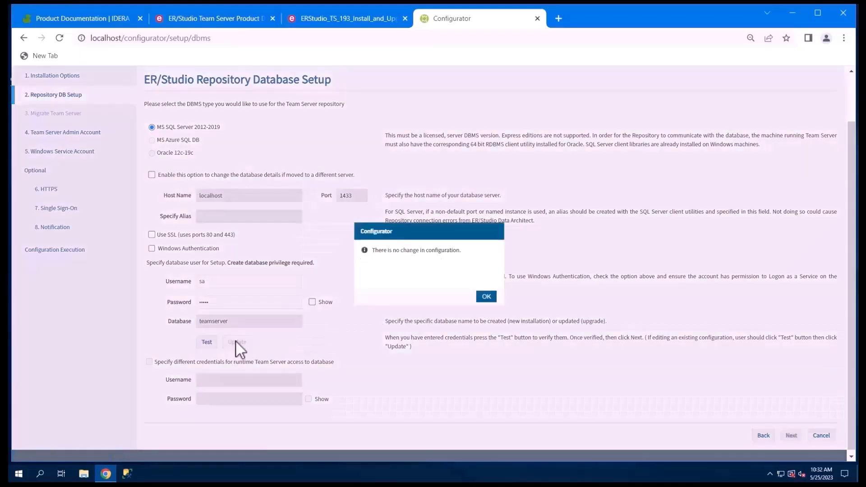
left_click(486, 298)
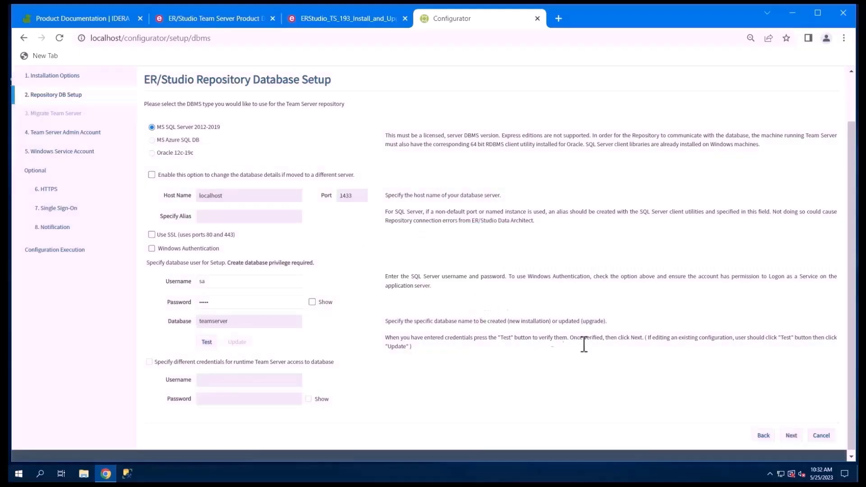
left_click(792, 436)
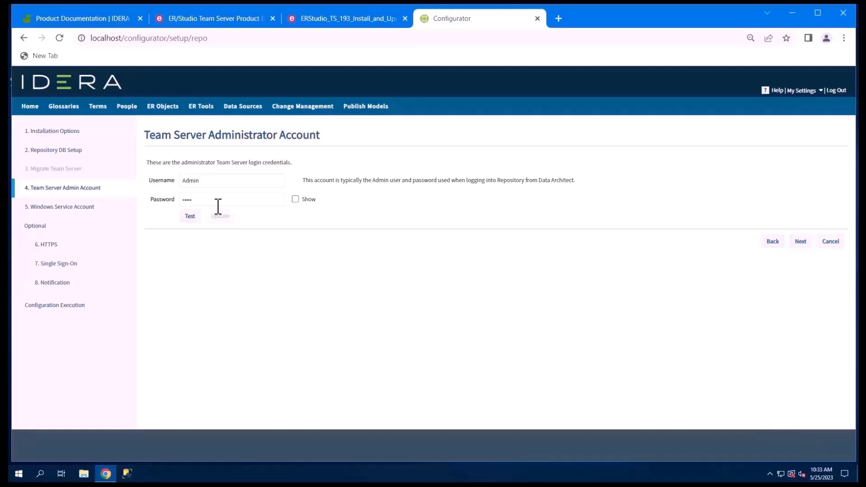
Step: Test and update the Team Server administrator account credentials, and proceed to the Windows service account setup
left_click(191, 217)
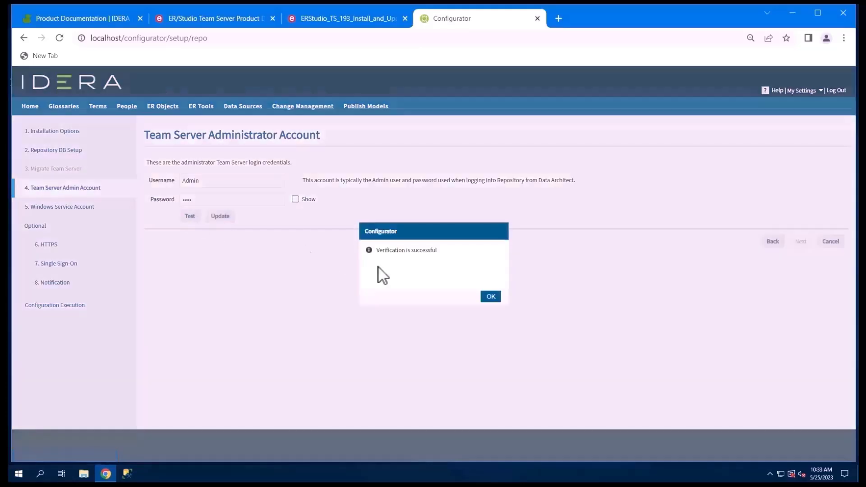
left_click(491, 298)
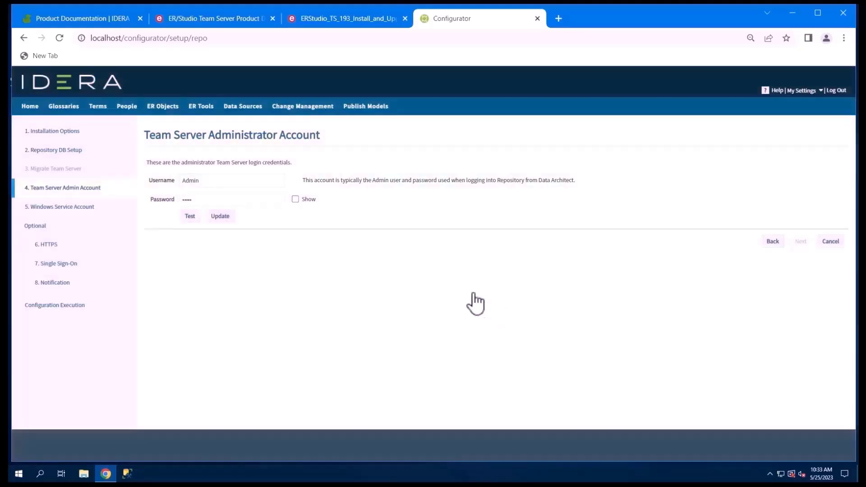
left_click(221, 217)
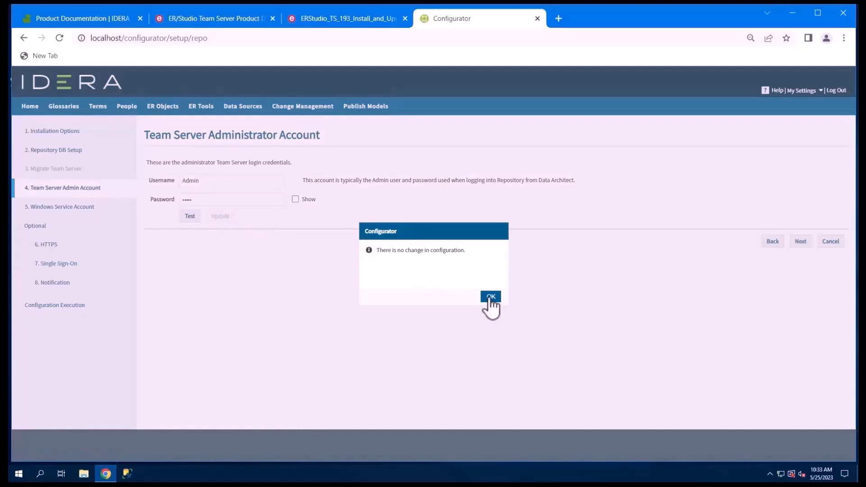
left_click(489, 295)
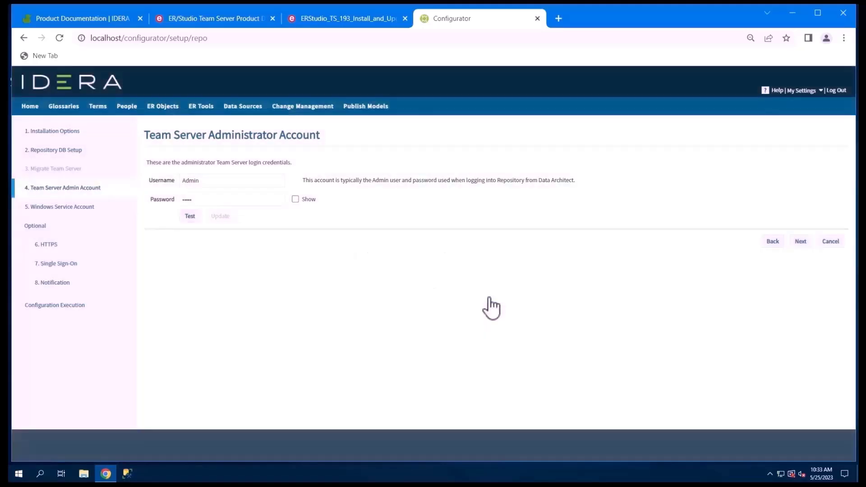
left_click(805, 242)
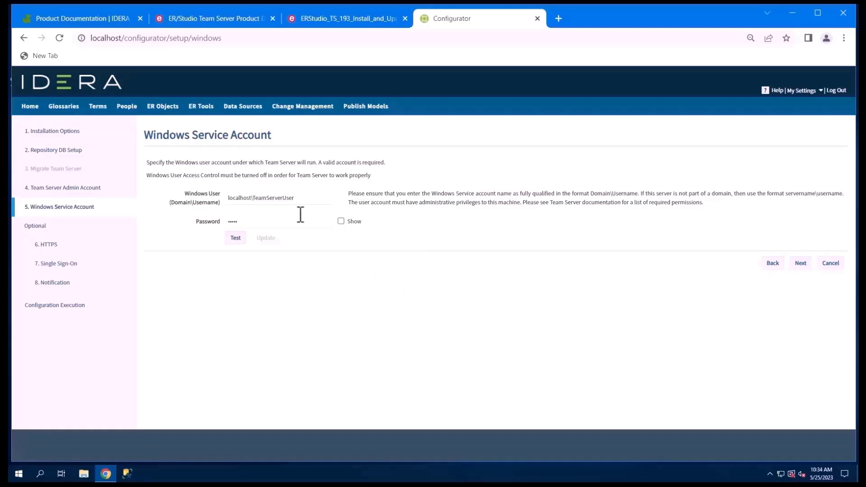
Step: Test and update the Windows service account under which Team Server runs, and proceed to the HTTPS setup
left_click(235, 243)
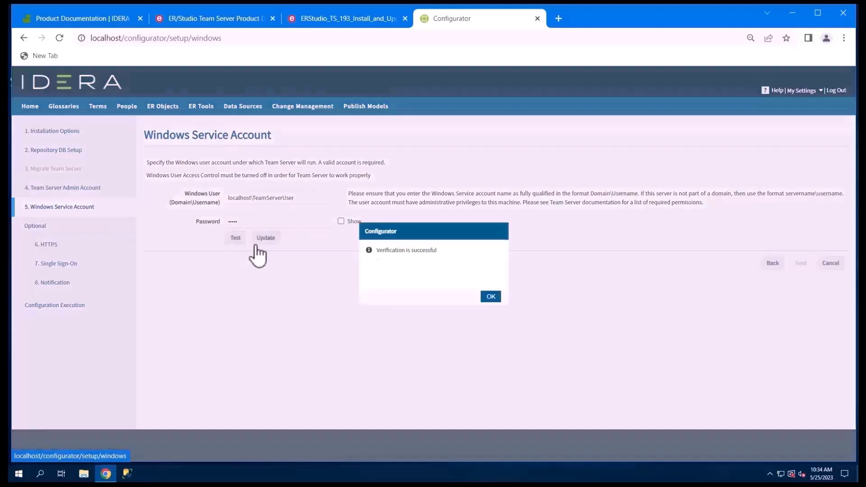
left_click(491, 297)
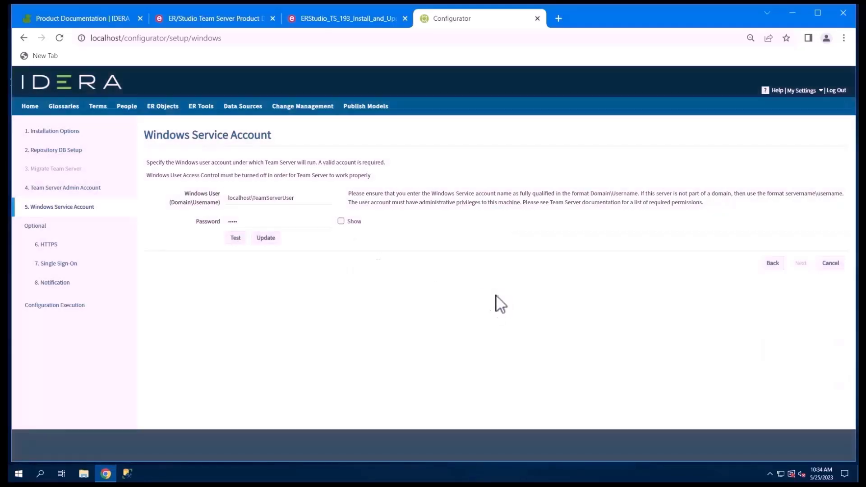
left_click(269, 239)
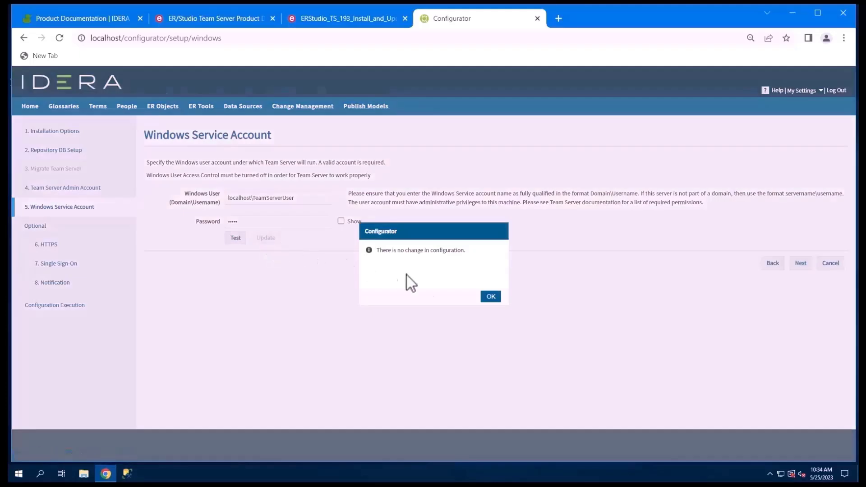
left_click(491, 297)
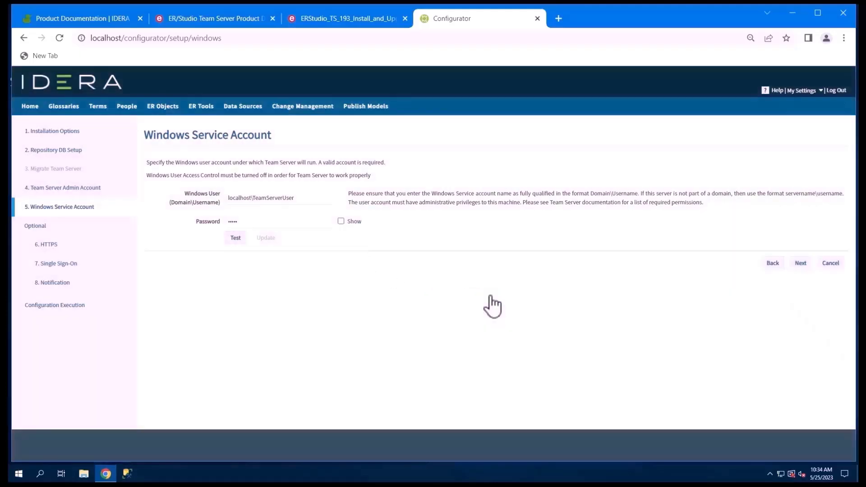
left_click(799, 264)
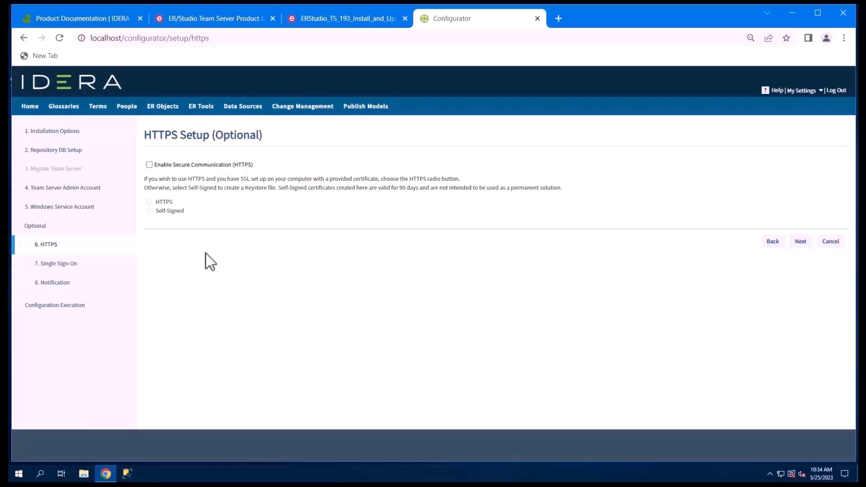
Step: Skip the optional HTTPS, Single Sign-On and Notification settings and finish the configuration execution
left_click(802, 243)
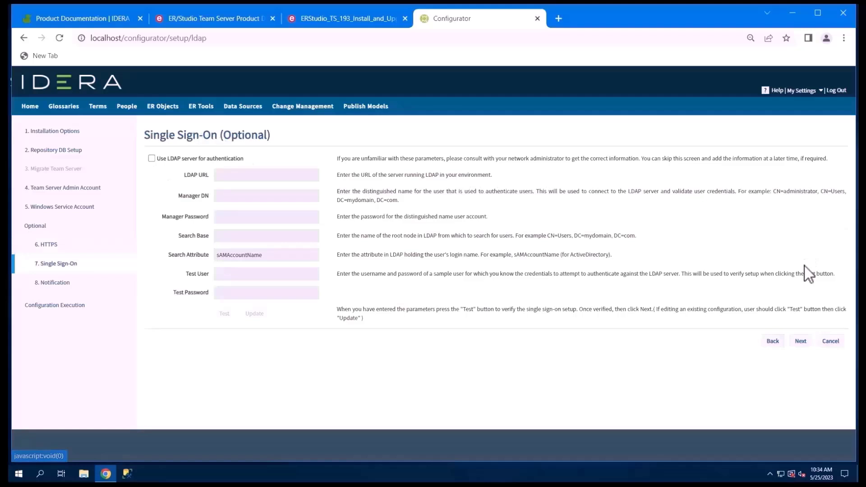
left_click(801, 342)
left_click(802, 326)
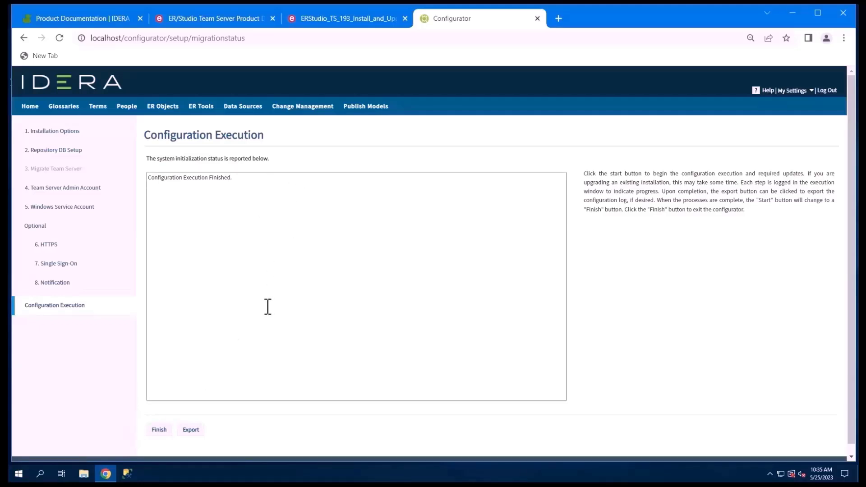
left_click(158, 430)
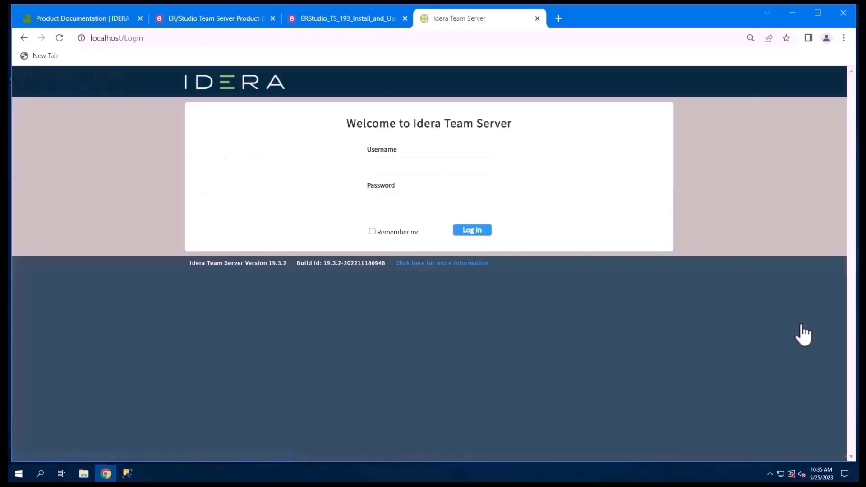
Step: Log in to Idera Team Server with the saved administrator username and password
left_click(393, 165)
key("Return")
left_click(472, 231)
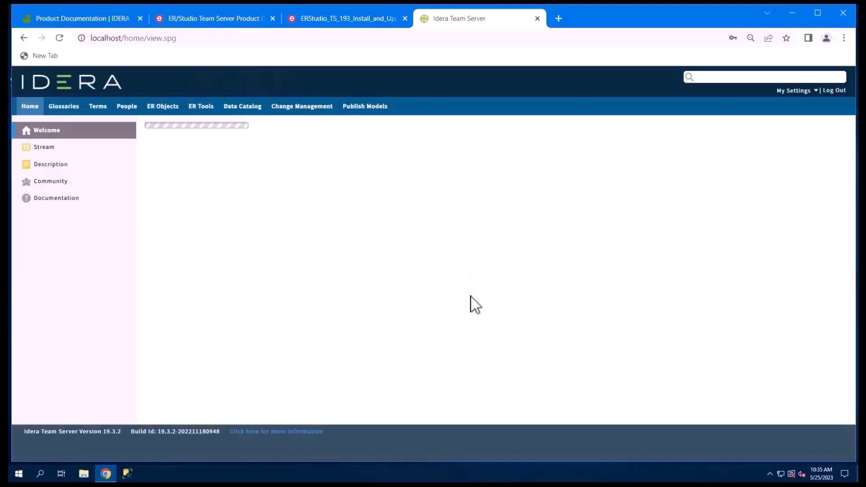